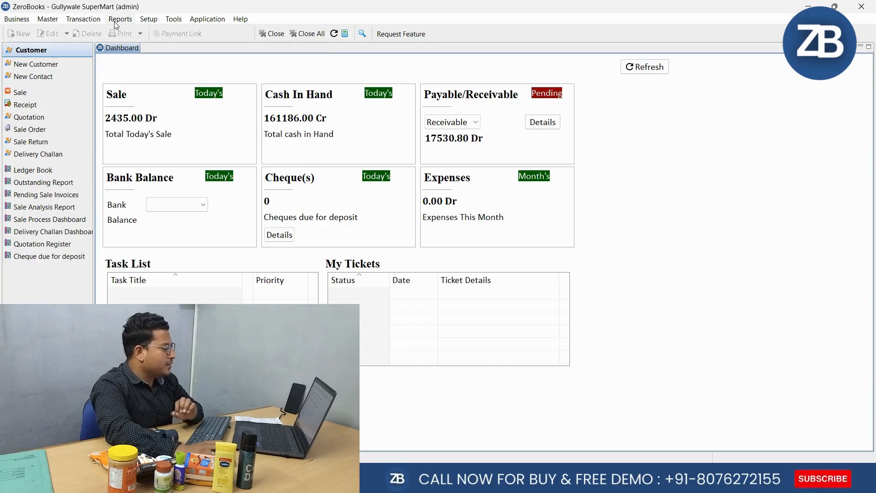
Open the Day Book, review the detailed transactions through to the Sb Traders purchase, and close the report
key(ctrl+d)
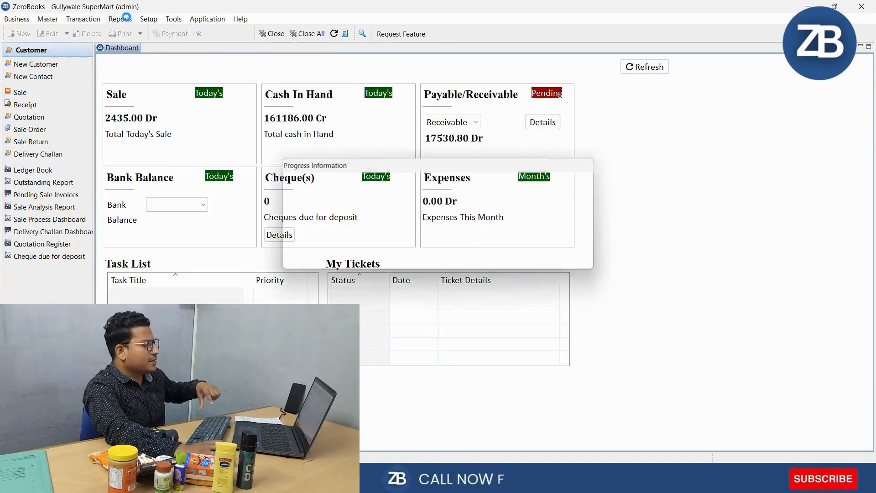
drag(864, 178, 857, 371)
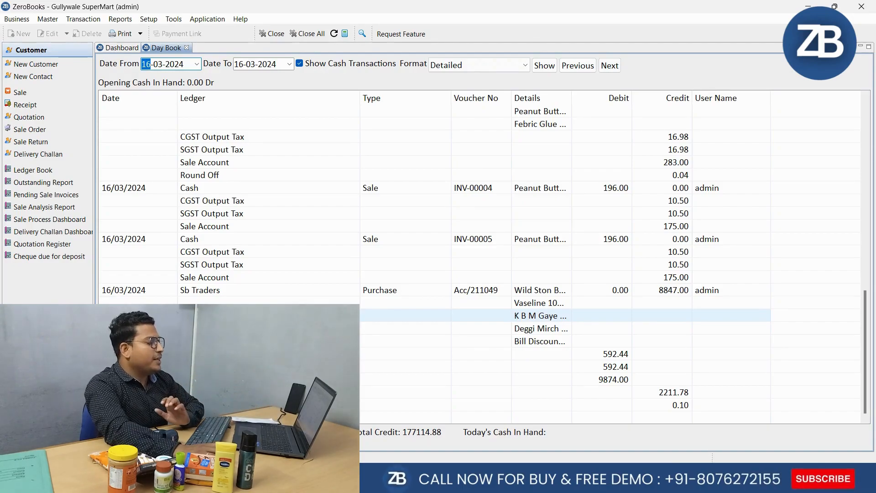
click(186, 48)
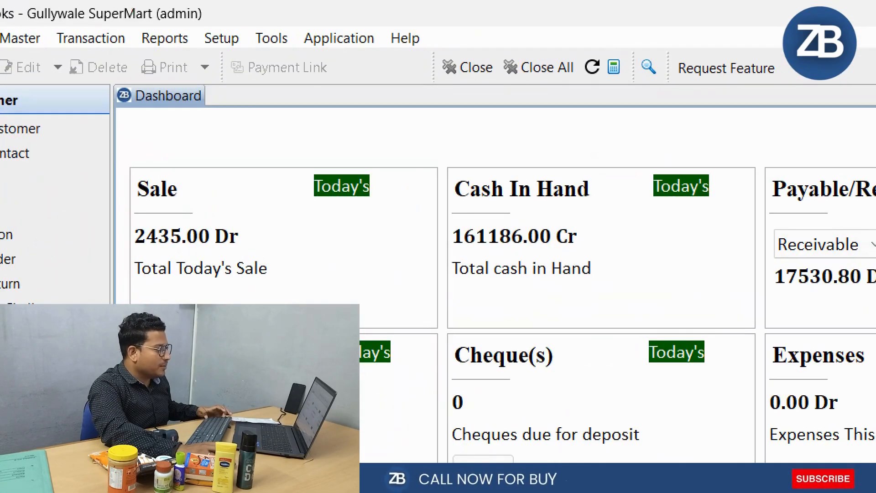
Show the Ledger Book for Sb Traders, review its opening balance and purchase entry, and close the report
click(165, 37)
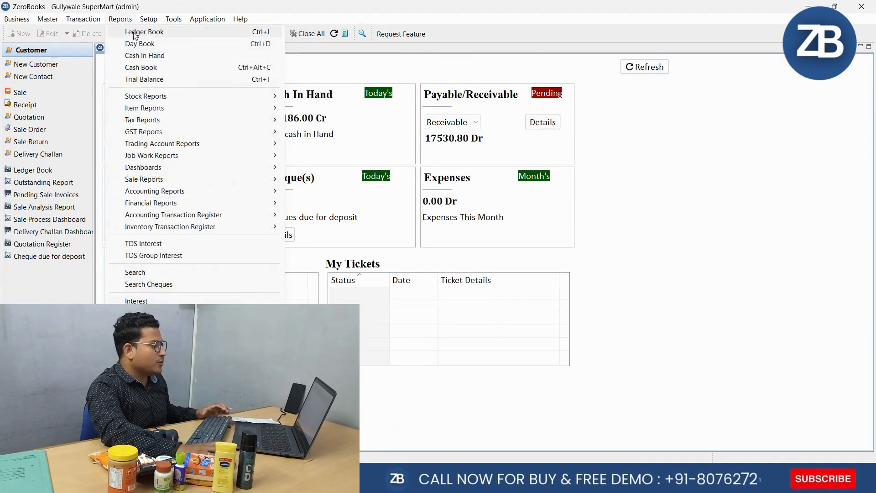
click(133, 32)
text(sb)
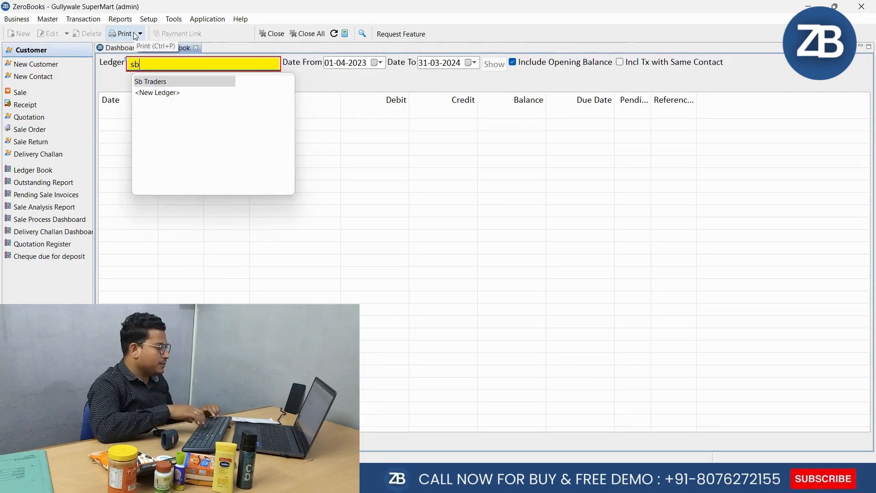
key(Return)
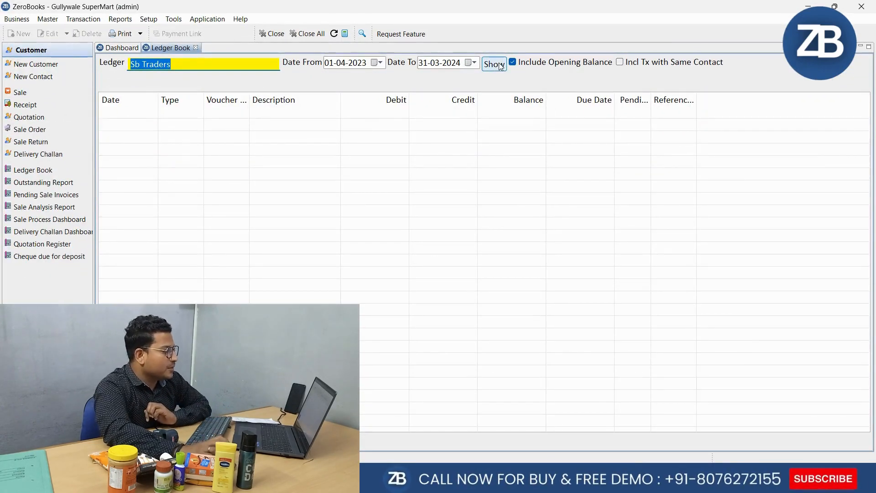
click(500, 66)
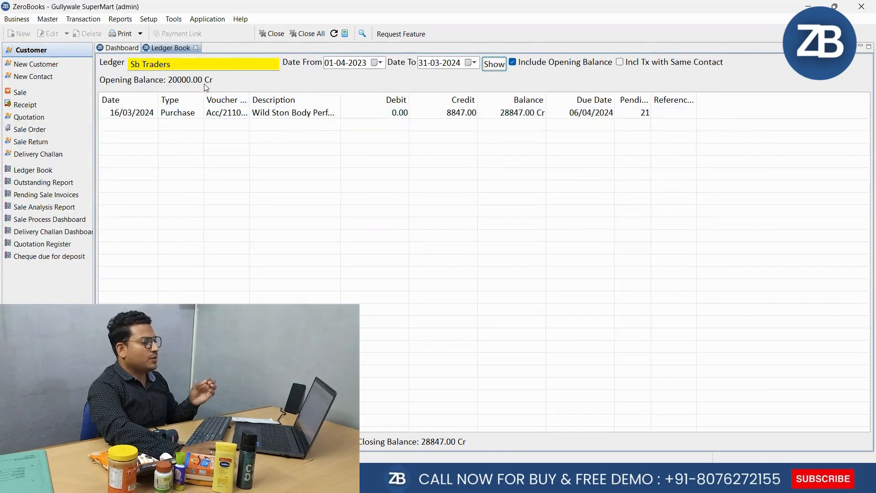
click(452, 115)
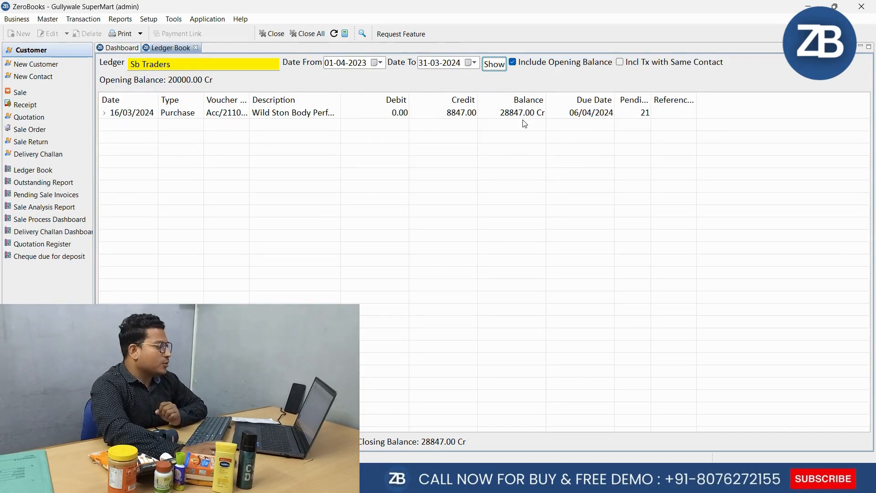
click(196, 48)
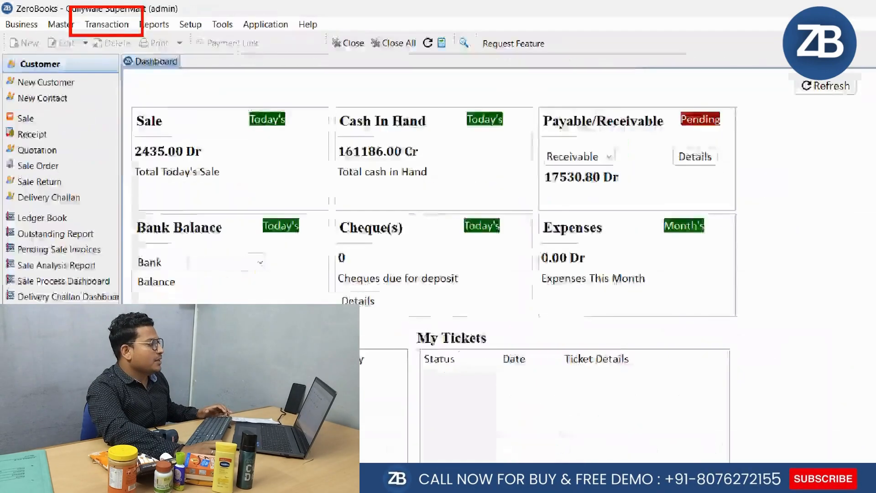
Start a new payment voucher and set its date to 15-03-2024
click(84, 20)
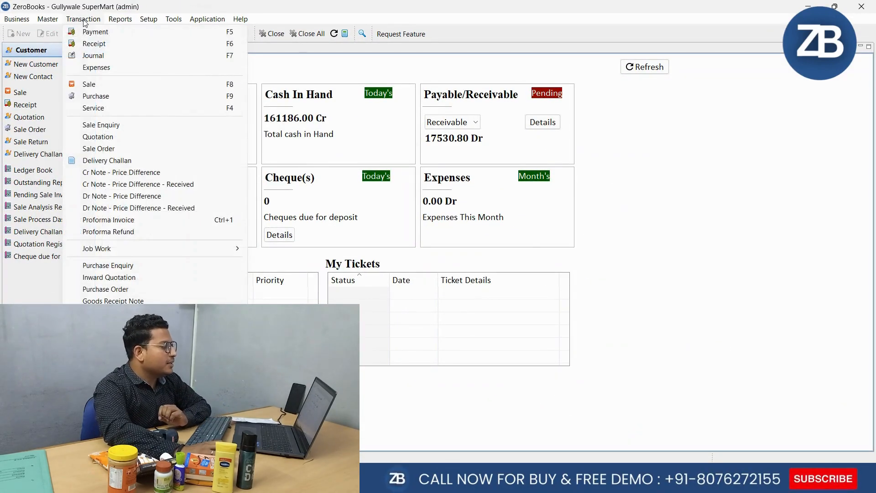
click(106, 31)
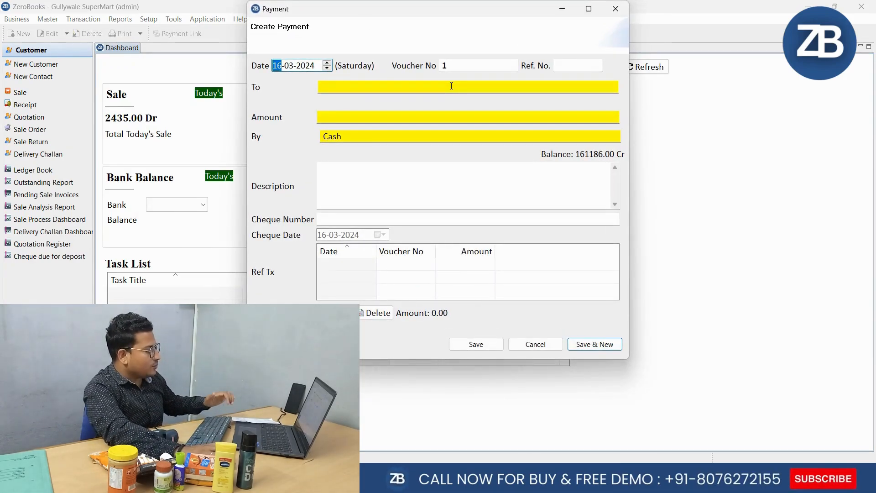
key(Escape)
key(F5)
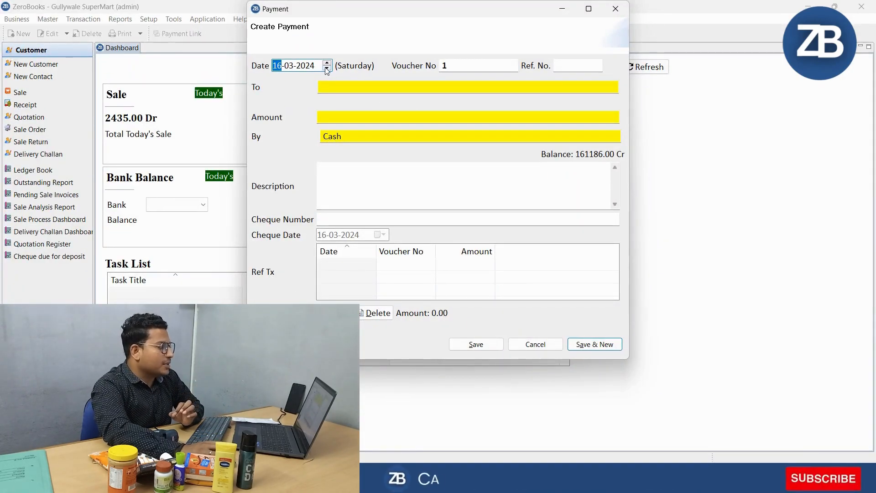
click(327, 69)
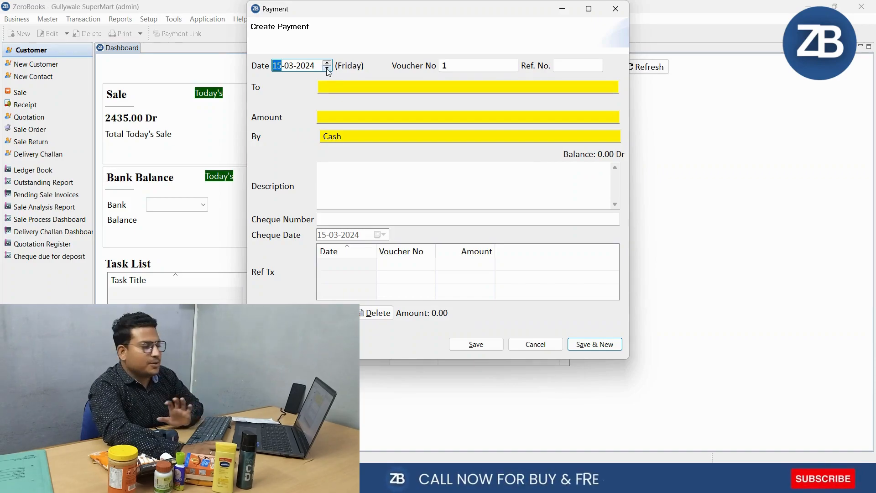
click(465, 64)
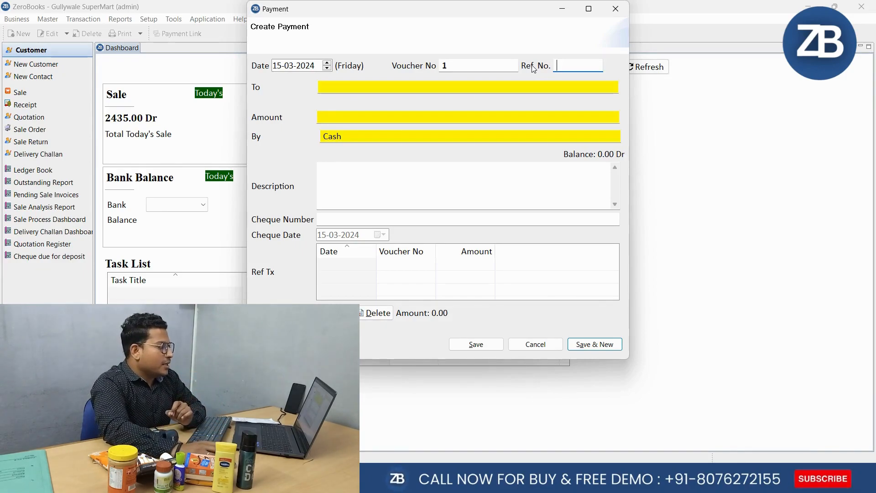
Make the payment out to the Sb Traders ledger with an amount of 12000
click(481, 88)
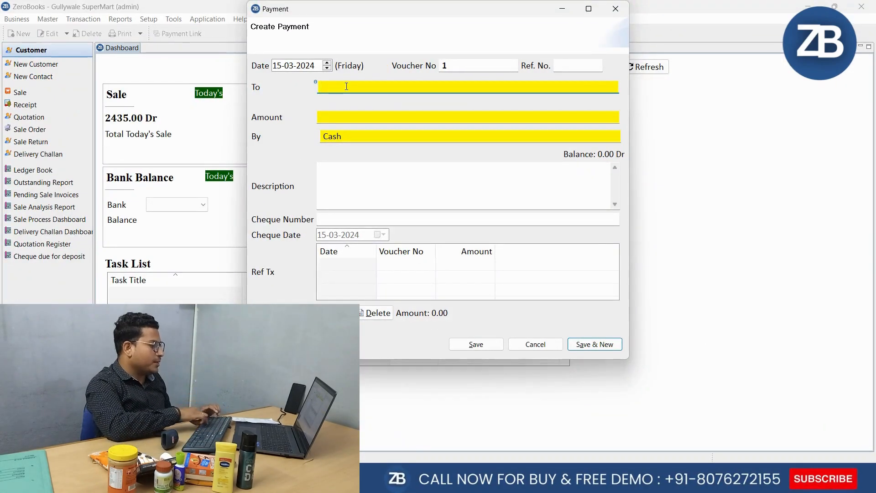
text(sb)
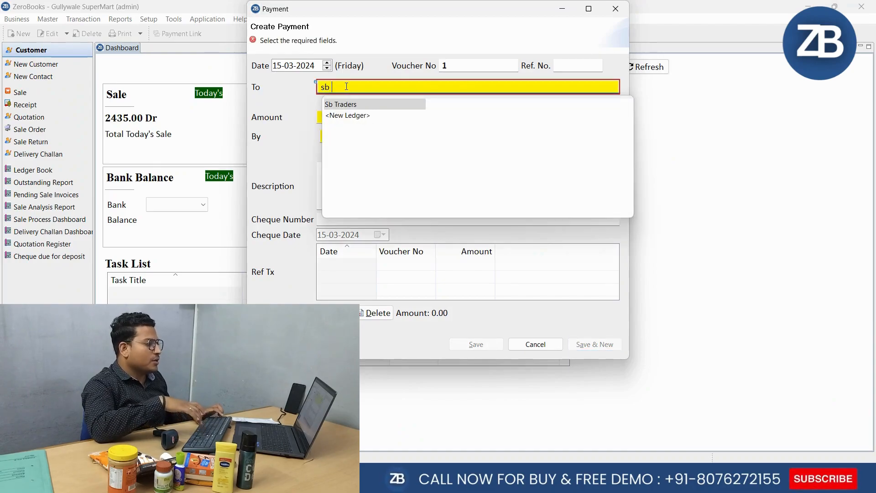
key(Return)
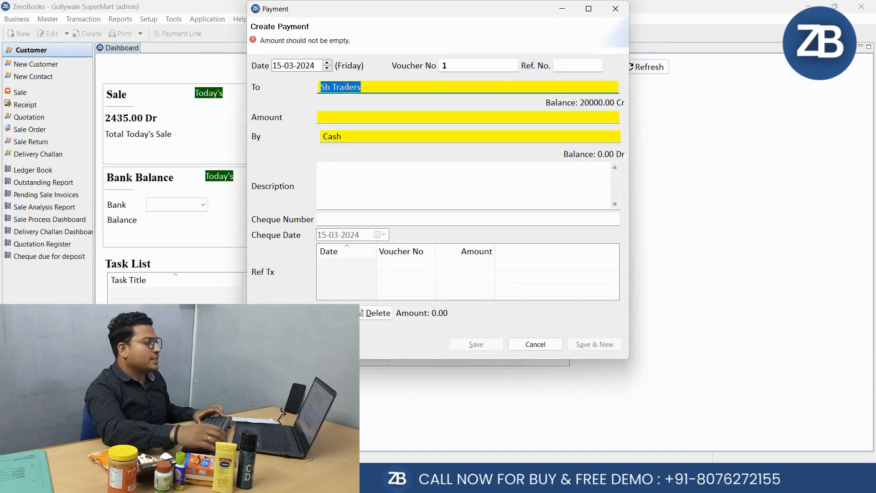
key(Return)
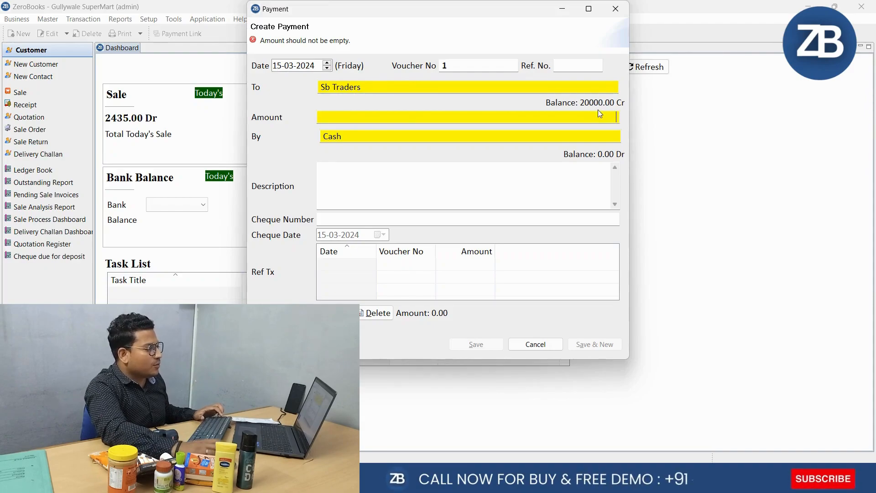
text(12000)
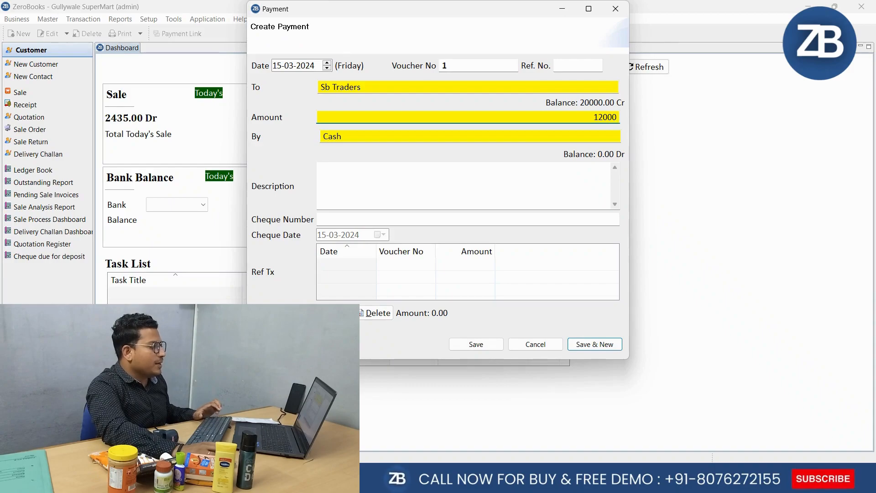
key(Return)
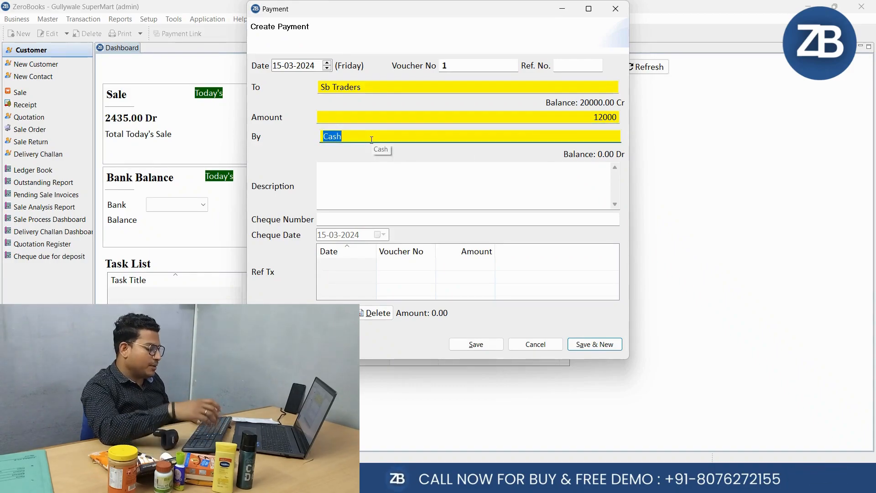
Look through the available ledgers for the payment's source and select Cash
key(BackSpace)
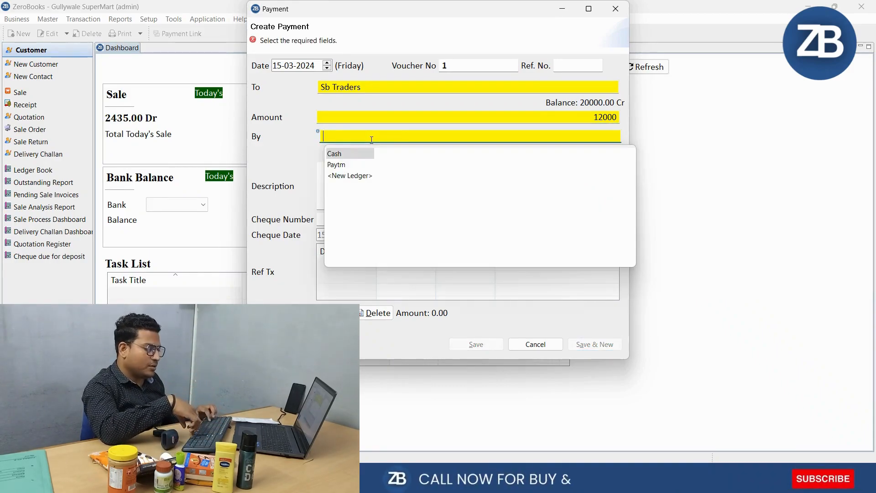
key(Down)
key(Down)
key(Up)
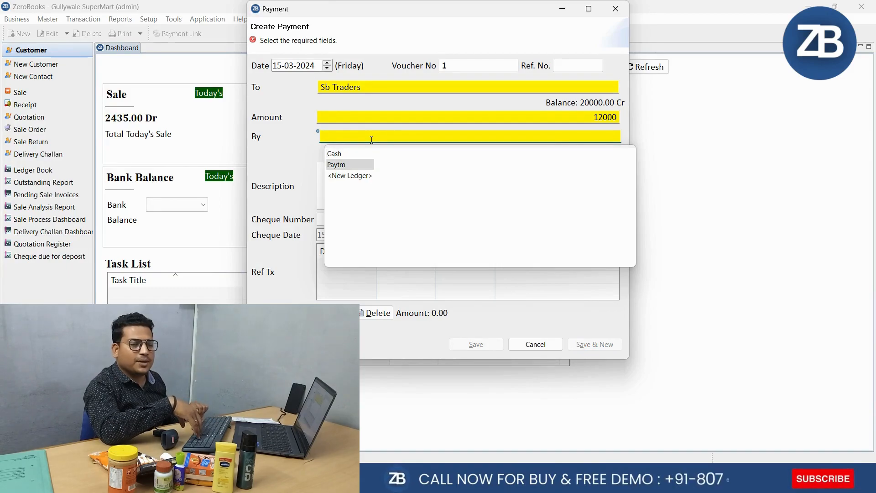
key(Up)
key(Down)
key(Down)
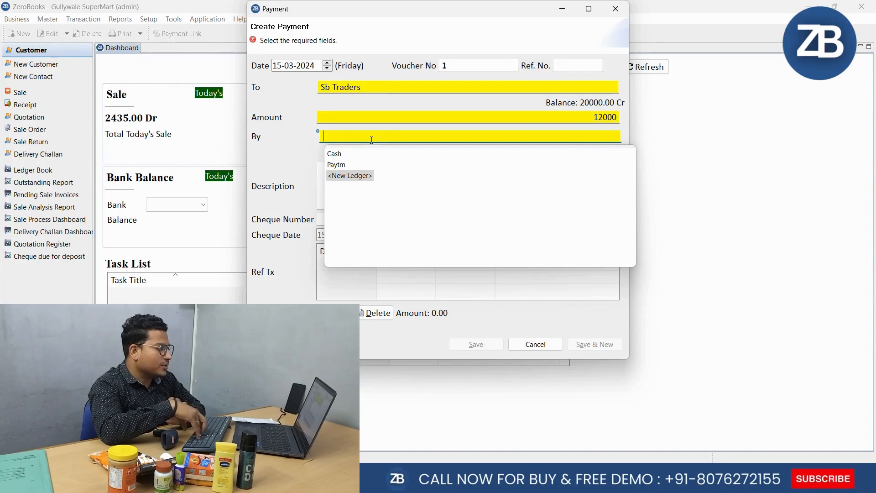
key(Up)
key(Up)
key(Return)
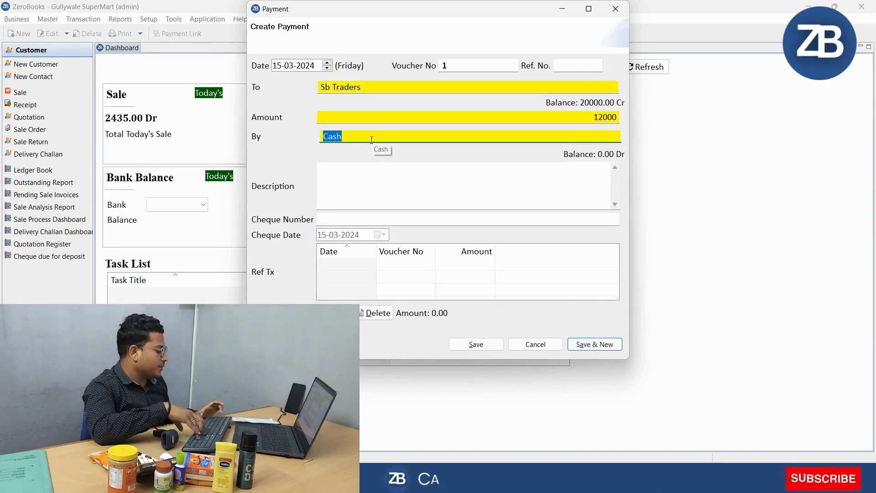
key(Tab)
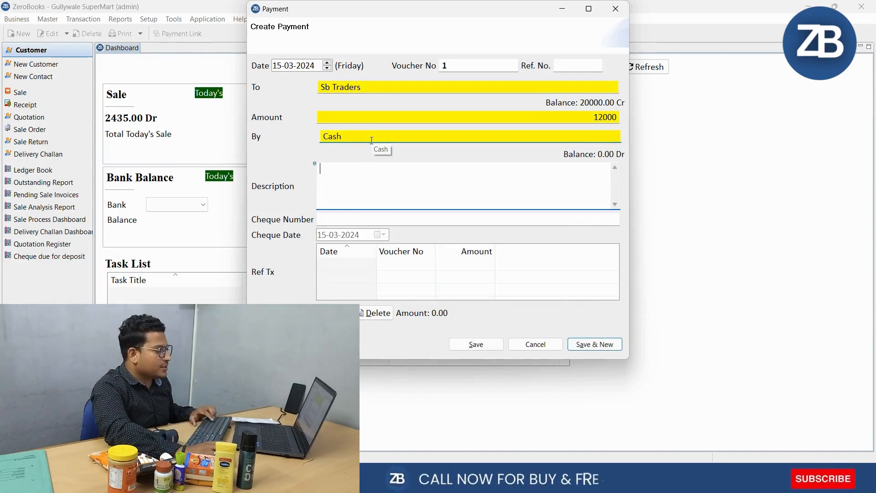
text(Fdgsdsd)
key(BackSpace)
key(BackSpace)
key(BackSpace)
key(BackSpace)
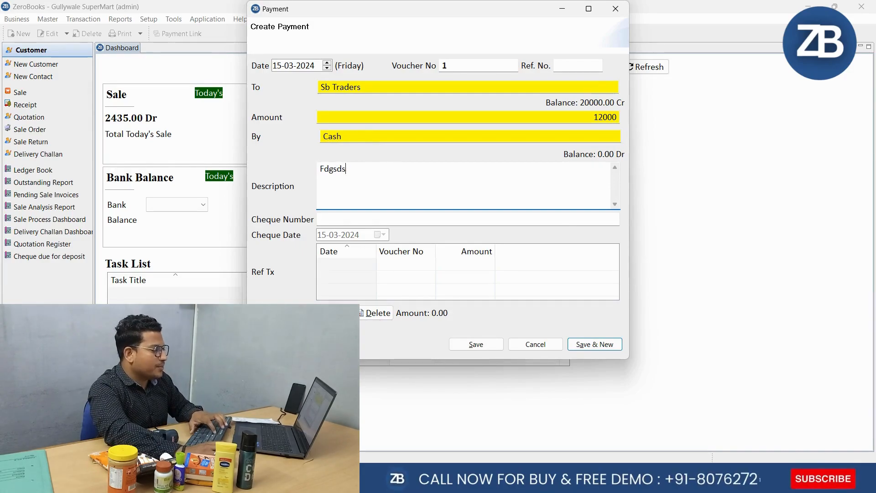
key(BackSpace)
key(BackSpace)
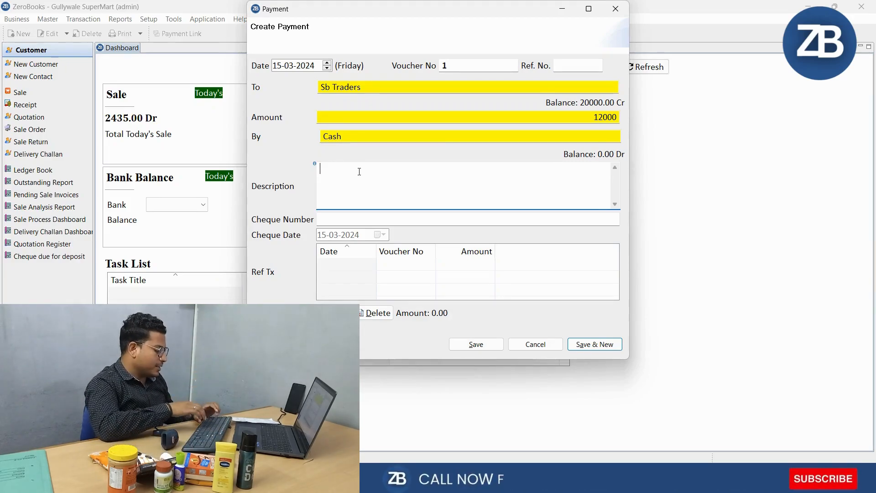
Describe the payment as "Payment collect on my sale counter" and save it, accepting the negative Cash balance
text(Pay)
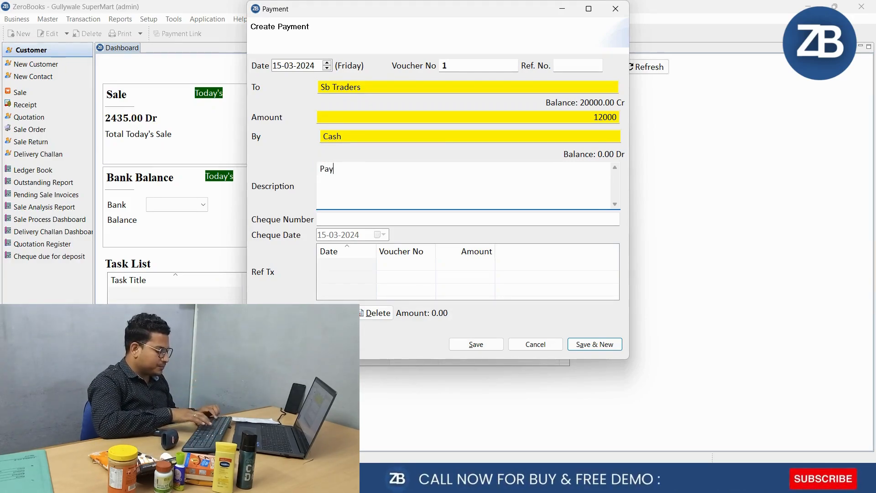
text(ment collect on my sal)
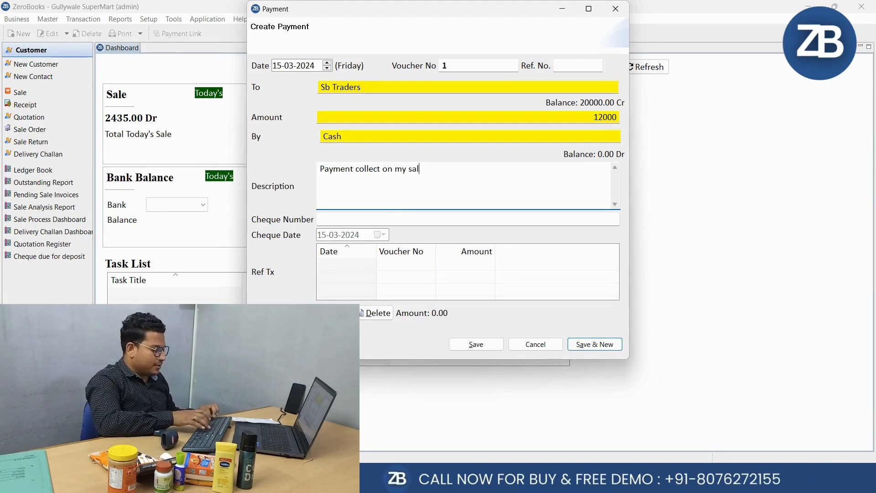
text(e counter)
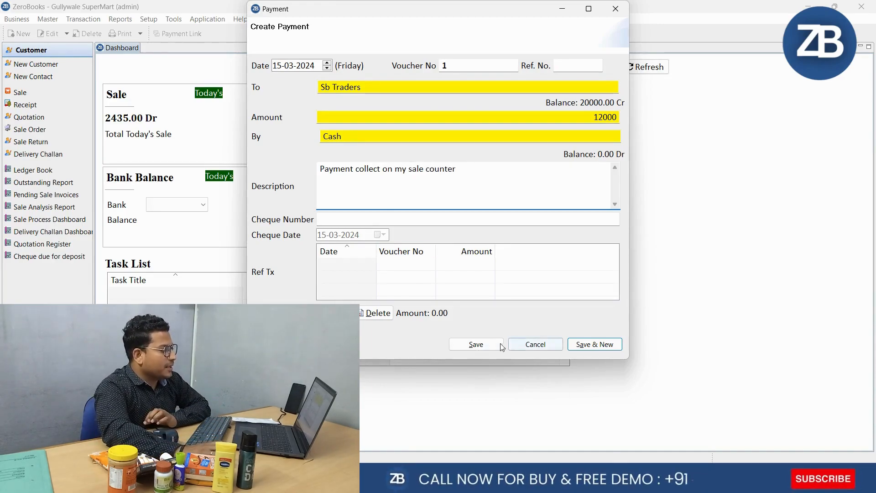
click(479, 347)
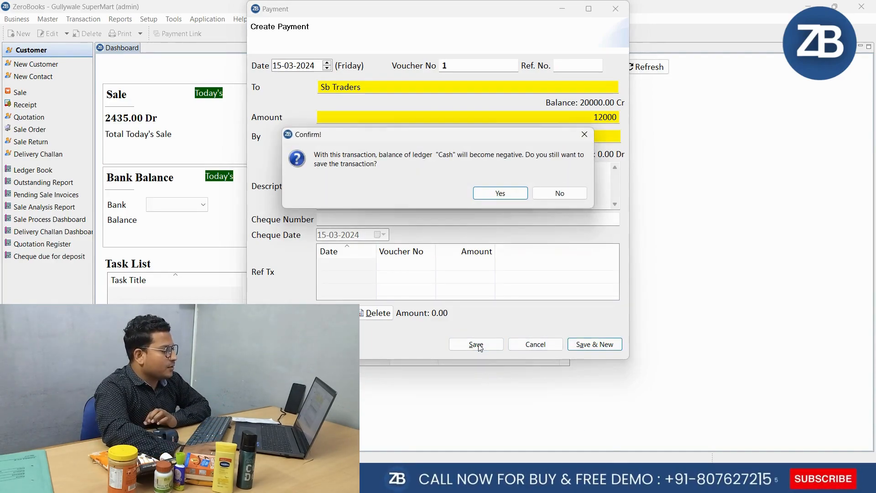
click(504, 195)
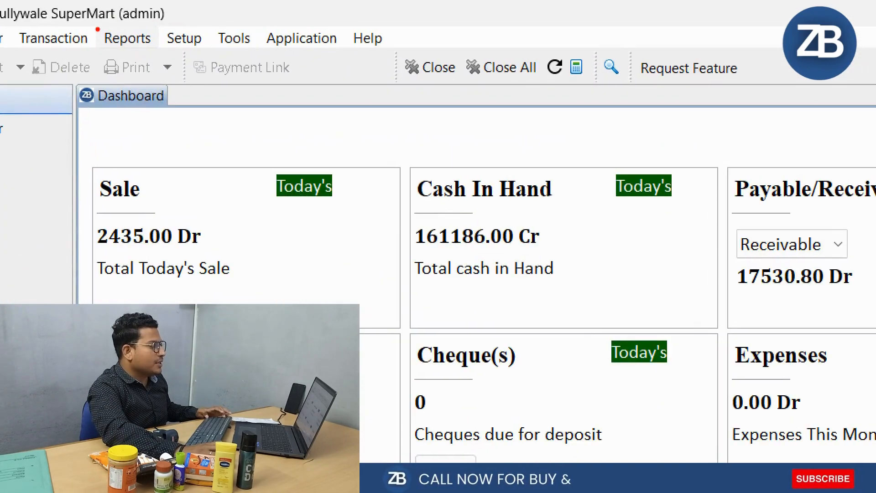
Show the Sb Traders ledger book for 01-04-2023 to 31-03-2024 and review its debit, credit and balance entries
click(127, 38)
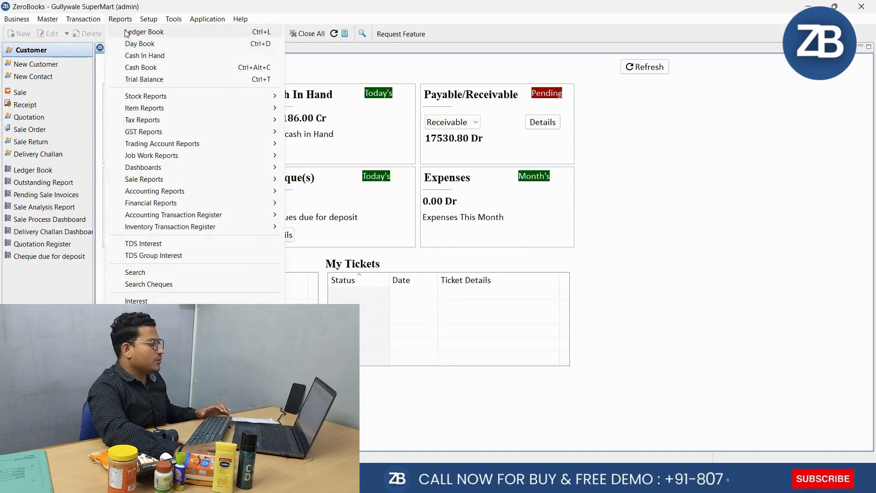
click(127, 33)
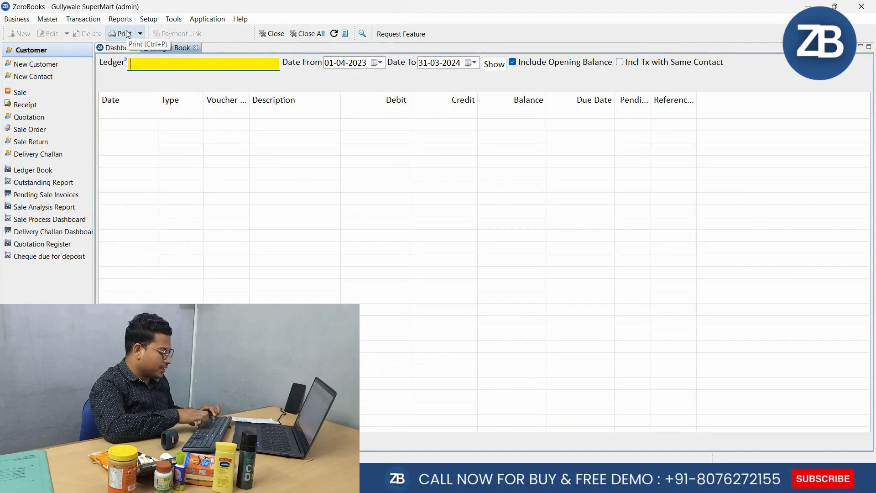
text(sb)
key(Return)
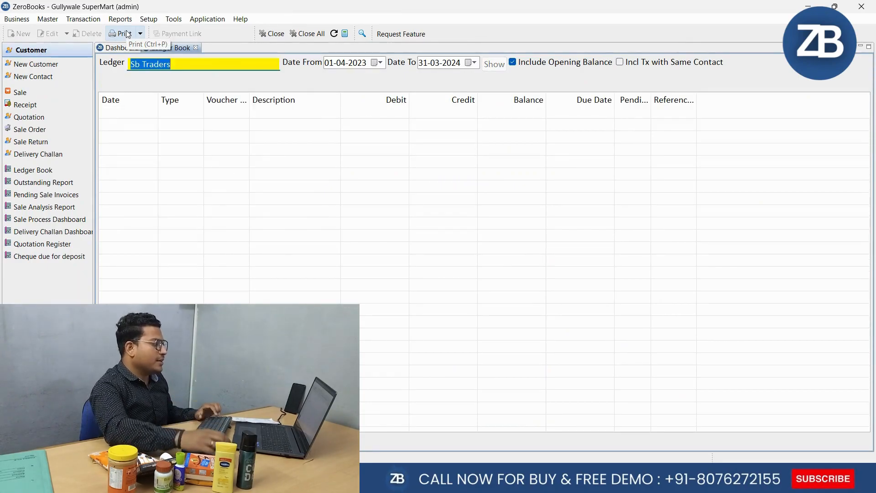
click(494, 64)
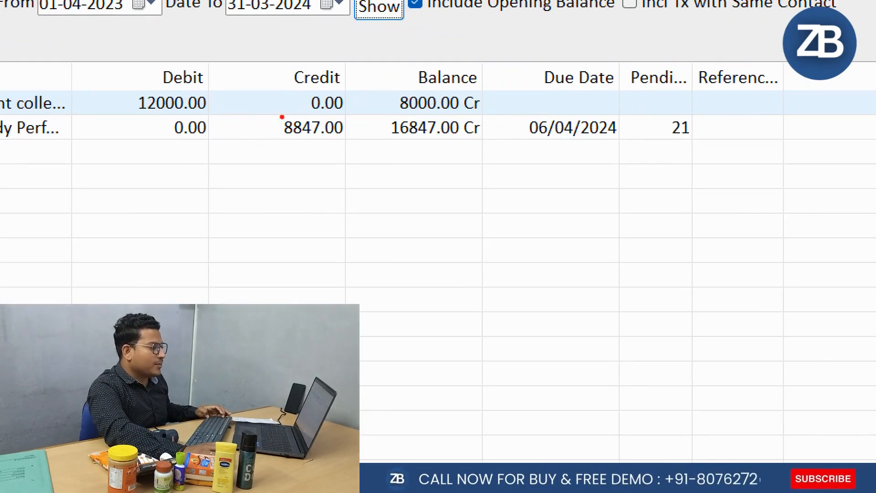
drag(353, 79, 508, 106)
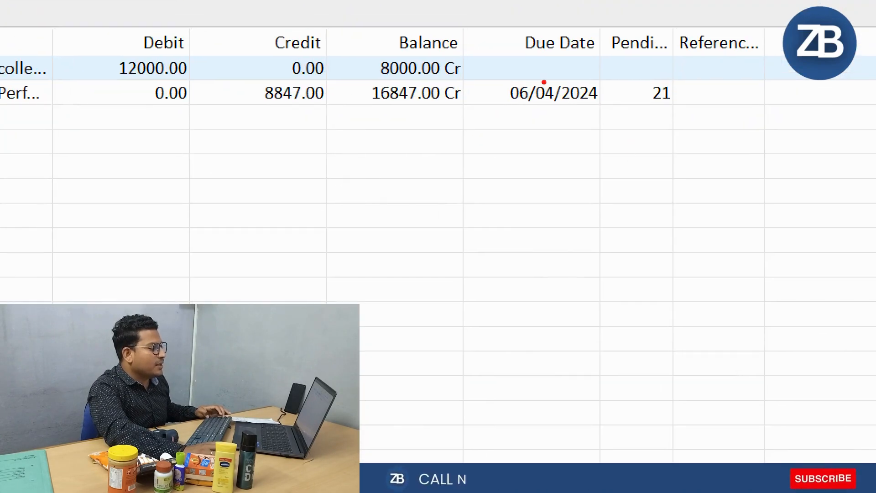
drag(352, 76, 492, 118)
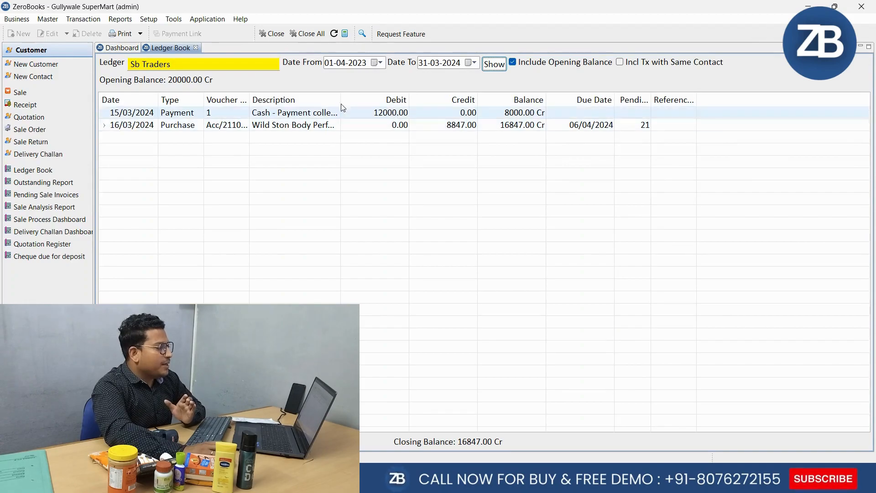
Edit the Sb Traders payment from the ledger, setting its amount to 11000, and save it despite the negative Cash balance
click(178, 114)
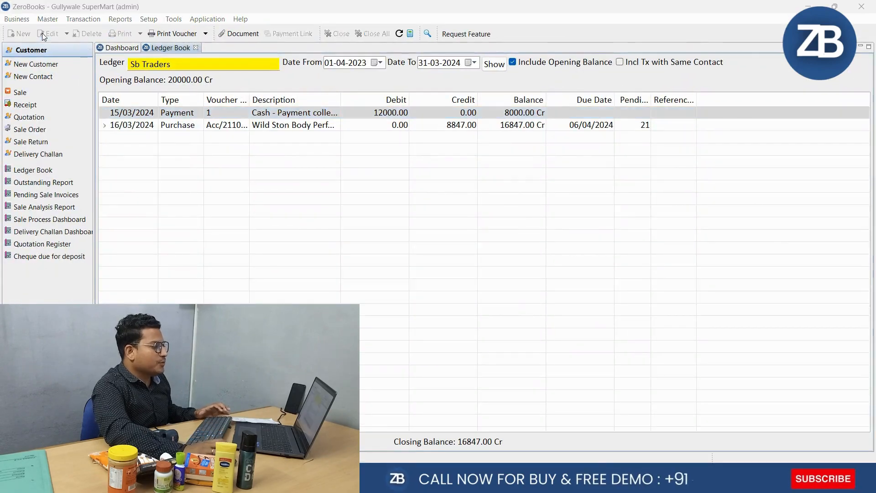
click(44, 33)
click(577, 117)
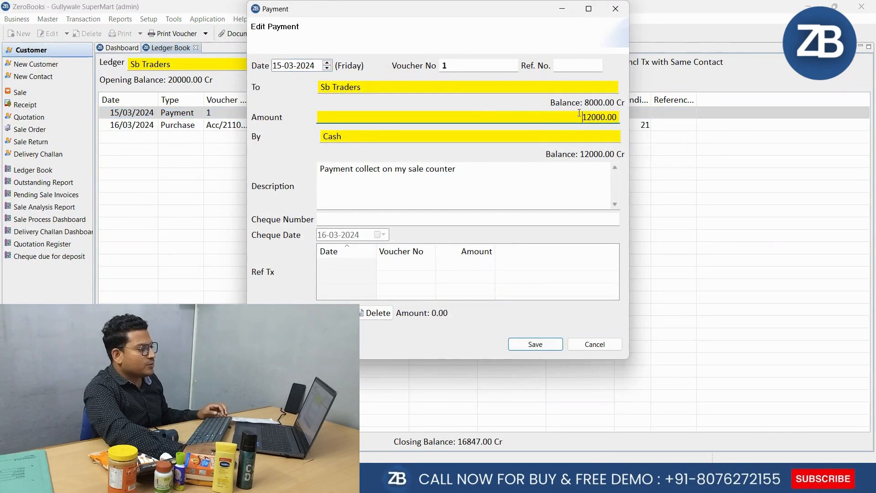
double_click(577, 117)
text(1)
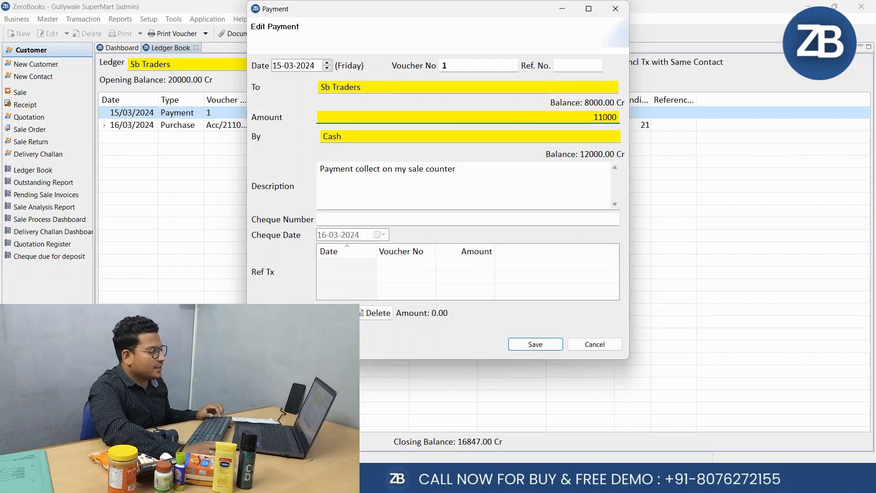
click(550, 347)
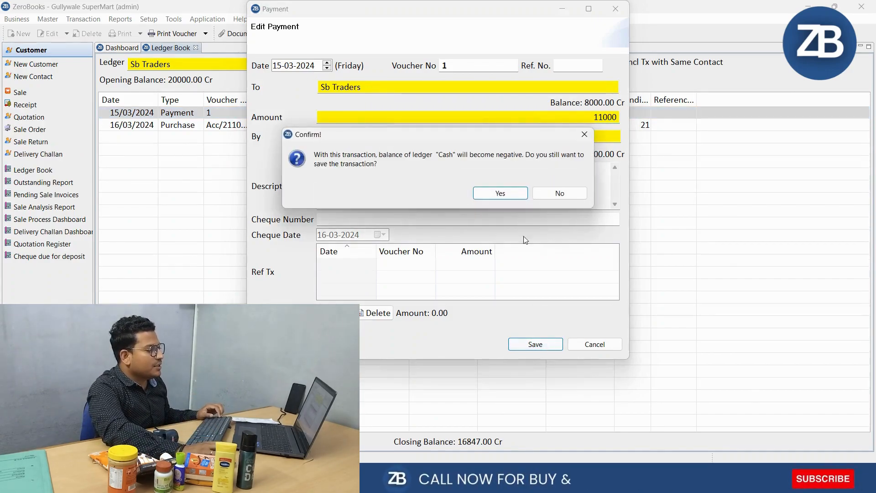
click(502, 192)
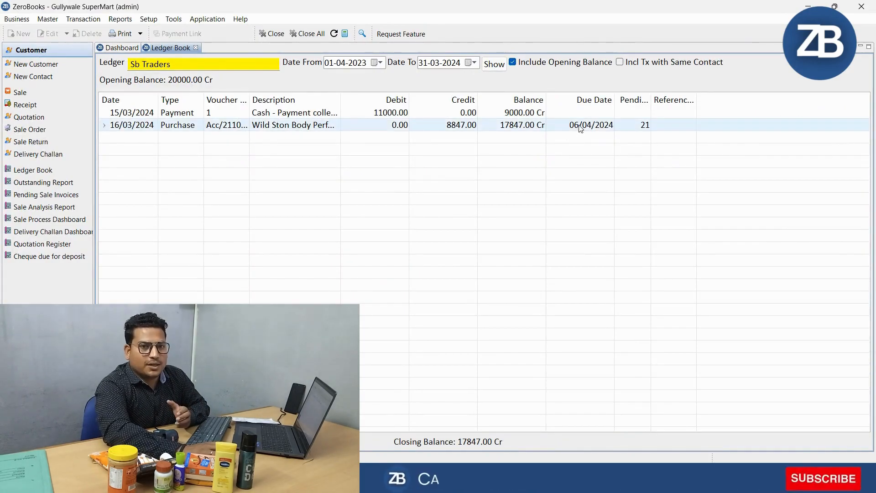
Preview the printout of the Sb Traders ledger through to its totals, then close the preview and the ledger book
click(122, 33)
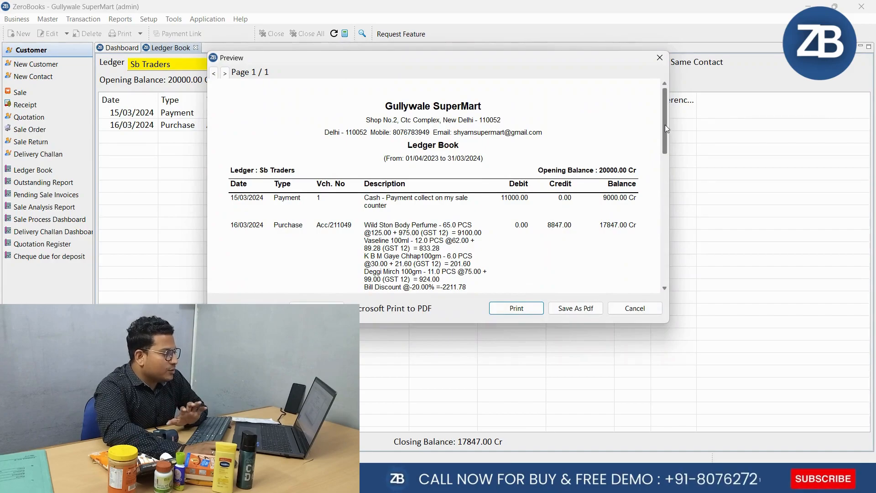
mouse_move(665, 124)
mouse_down()
mouse_move(662, 216)
mouse_move(663, 111)
mouse_up()
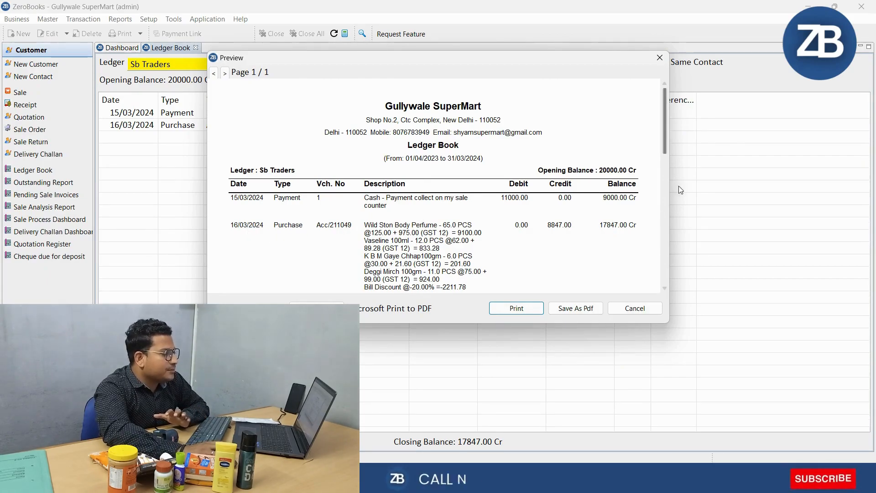
mouse_move(662, 140)
mouse_down()
mouse_move(664, 187)
mouse_move(665, 123)
mouse_move(665, 267)
mouse_move(664, 158)
mouse_up()
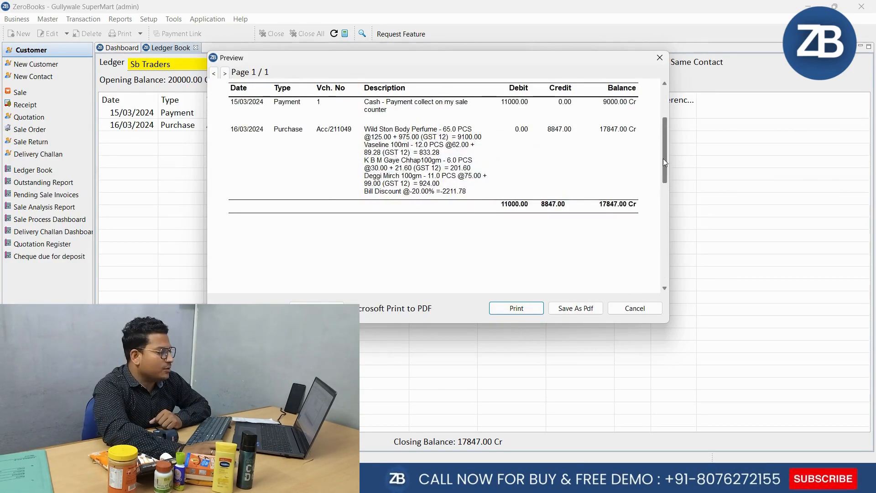
click(652, 312)
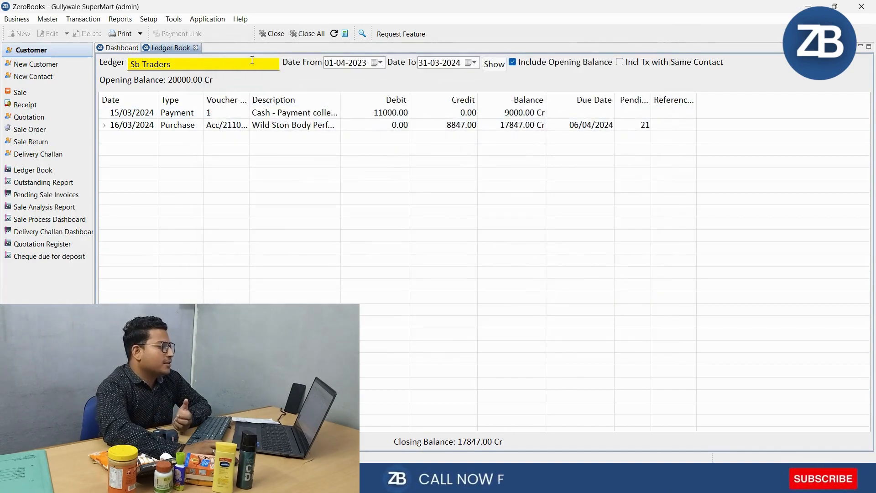
click(195, 47)
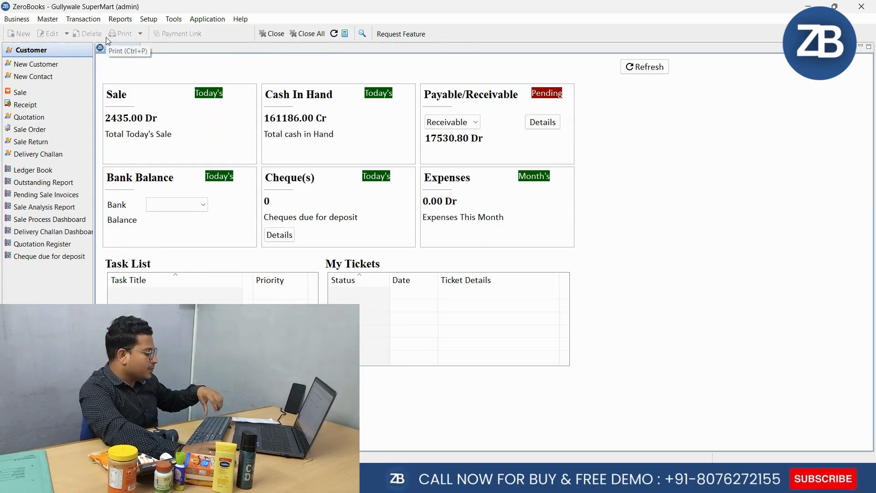
Look through the detailed Day Book and show its transactions for 15-03-2024
key(ctrl+d)
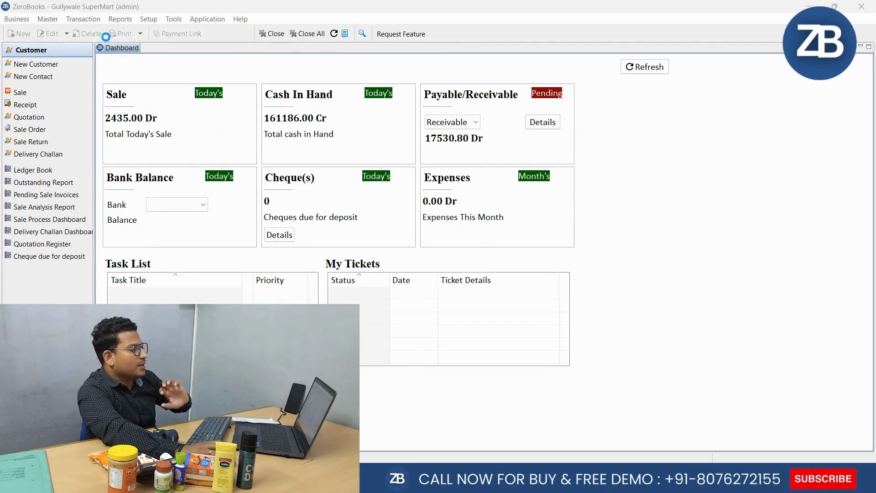
drag(865, 178, 869, 368)
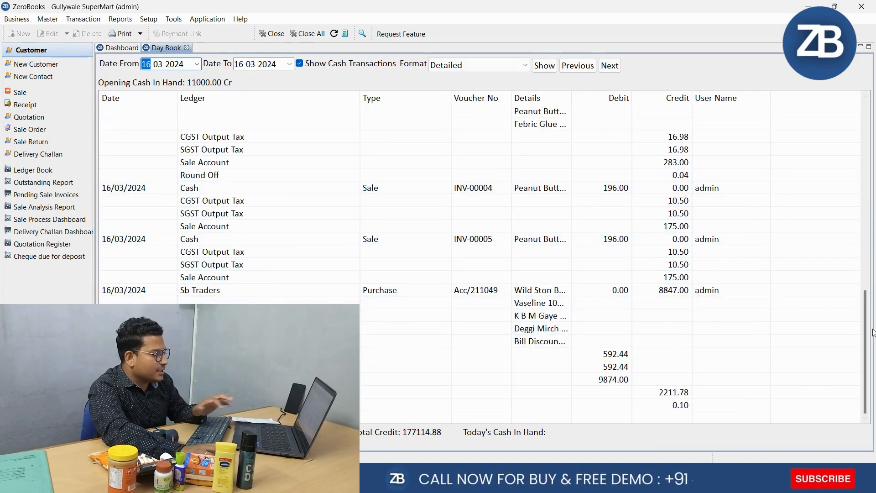
drag(867, 337, 863, 148)
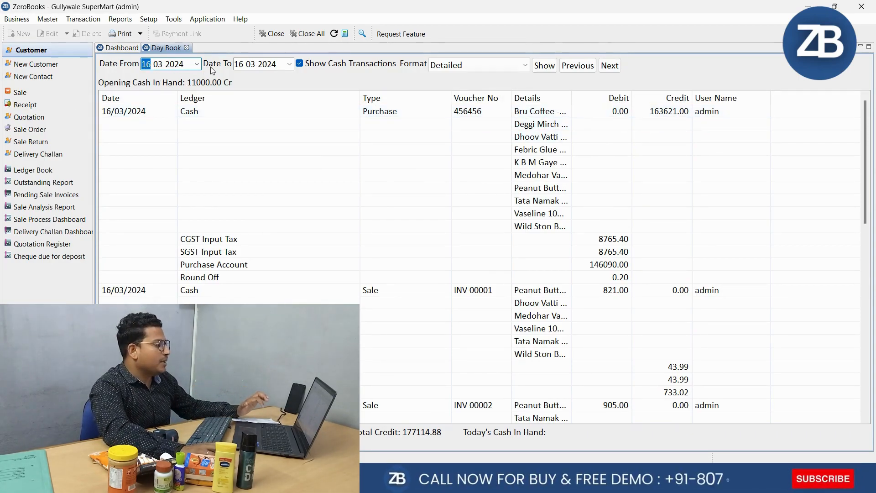
click(197, 64)
click(232, 120)
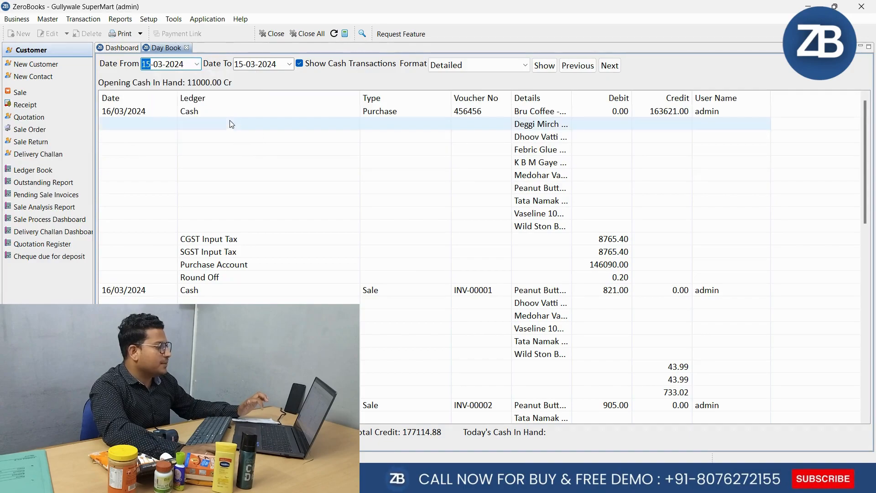
click(542, 66)
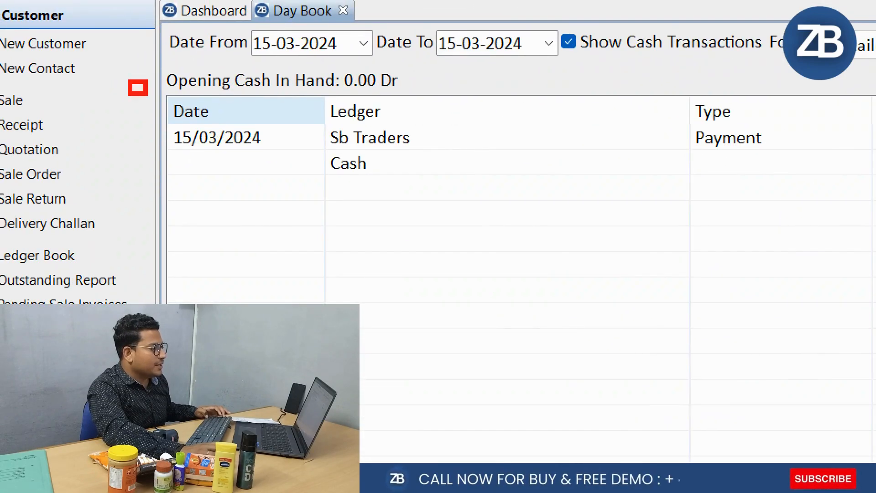
Open the Sb Traders payment from the Day Book for editing and close it without changes
click(557, 143)
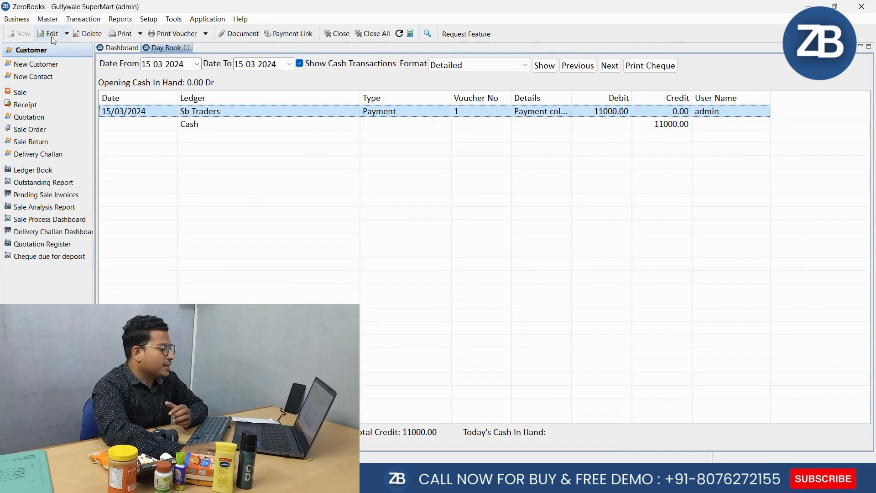
click(51, 34)
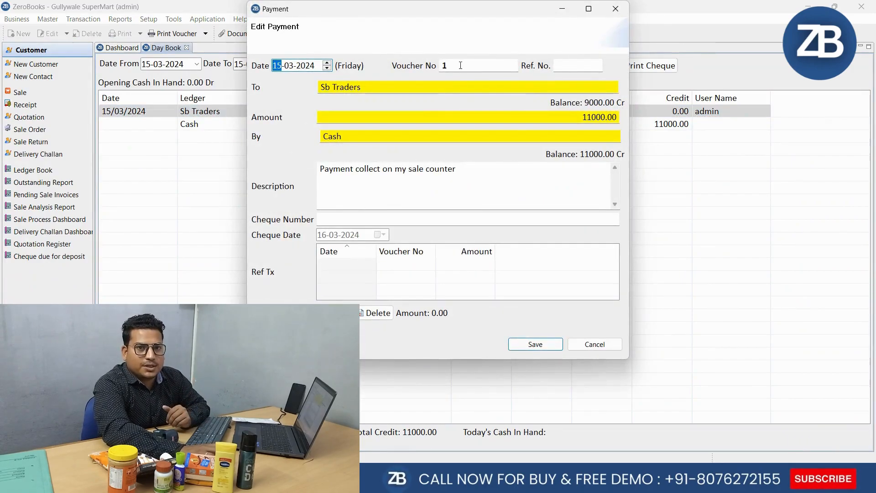
click(592, 345)
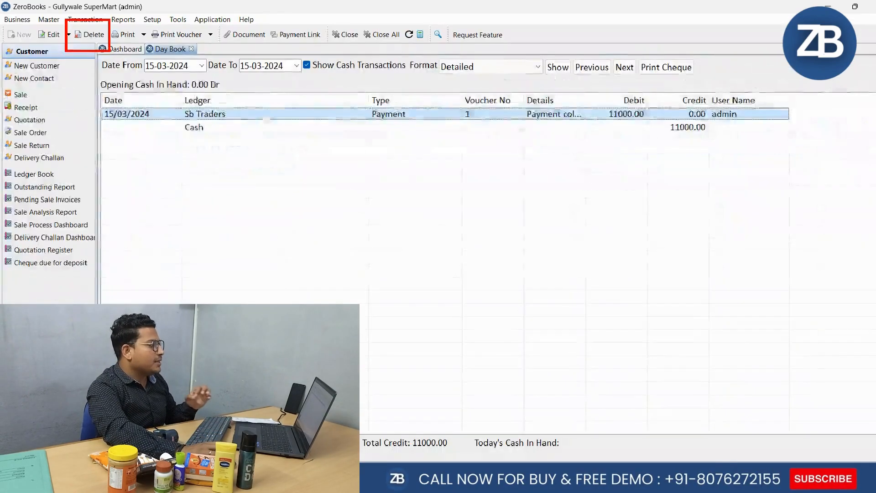
Start deleting the selected Sb Traders payment from the Day Book
click(87, 34)
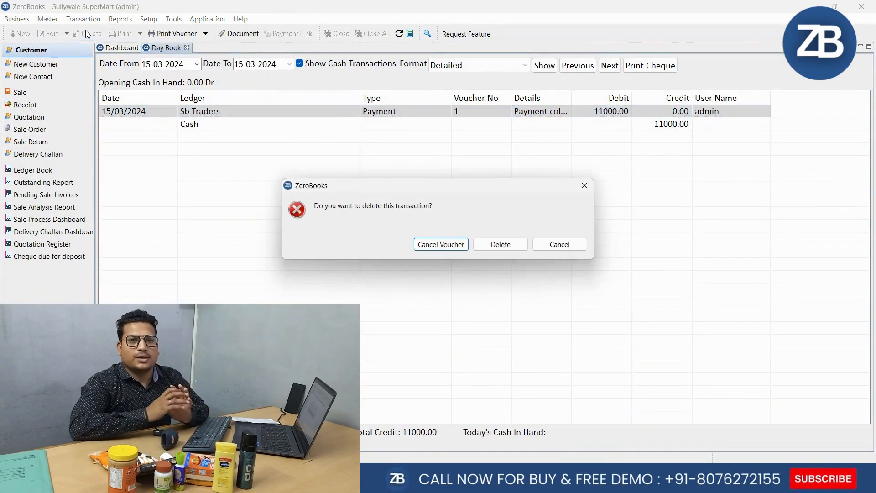